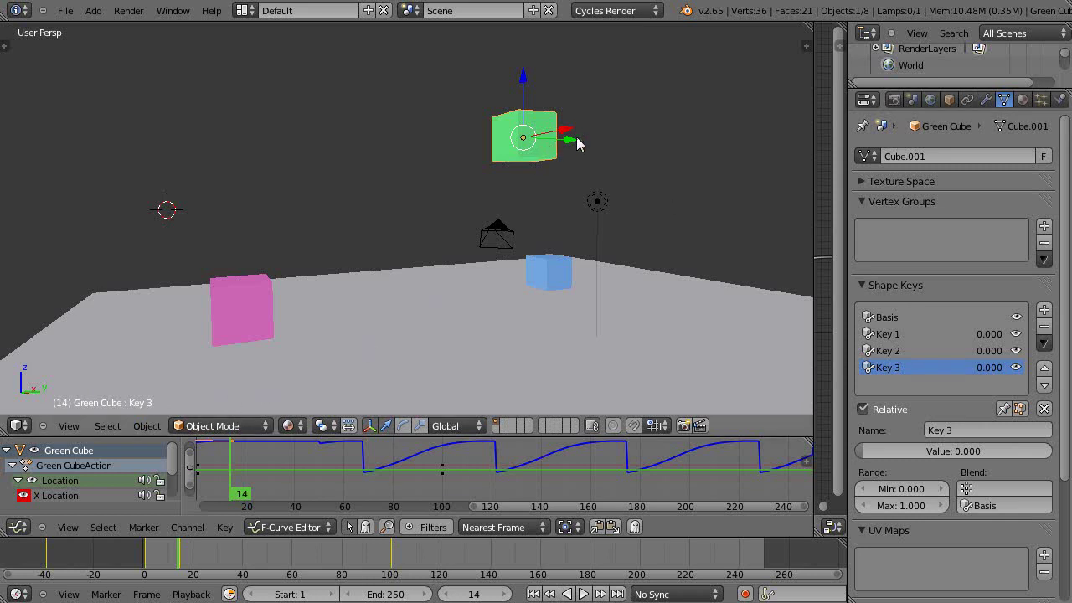
Slide the green cube along its Y axis with the move gizmo's green arrow.
{"action": "left_click_drag", "start_coordinate": [570, 139], "coordinate": [488, 159]}
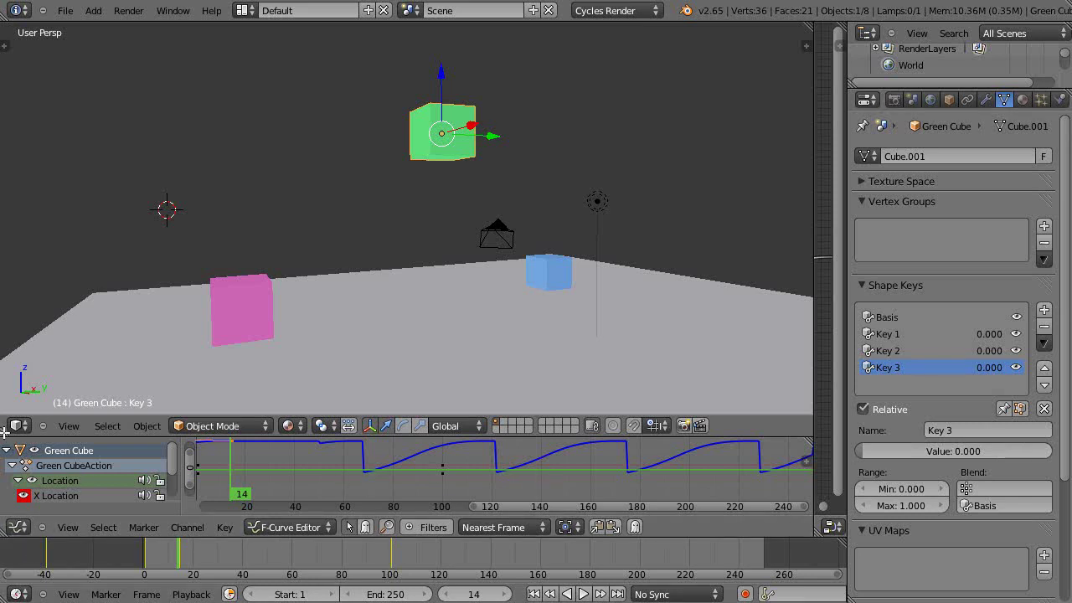
Split the 3D view and make the lower area a slightly taller ShapeKey Editor Dope Sheet.
{"action": "left_click_drag", "start_coordinate": [4, 431], "coordinate": [7, 327]}
{"action": "left_click", "coordinate": [14, 427]}
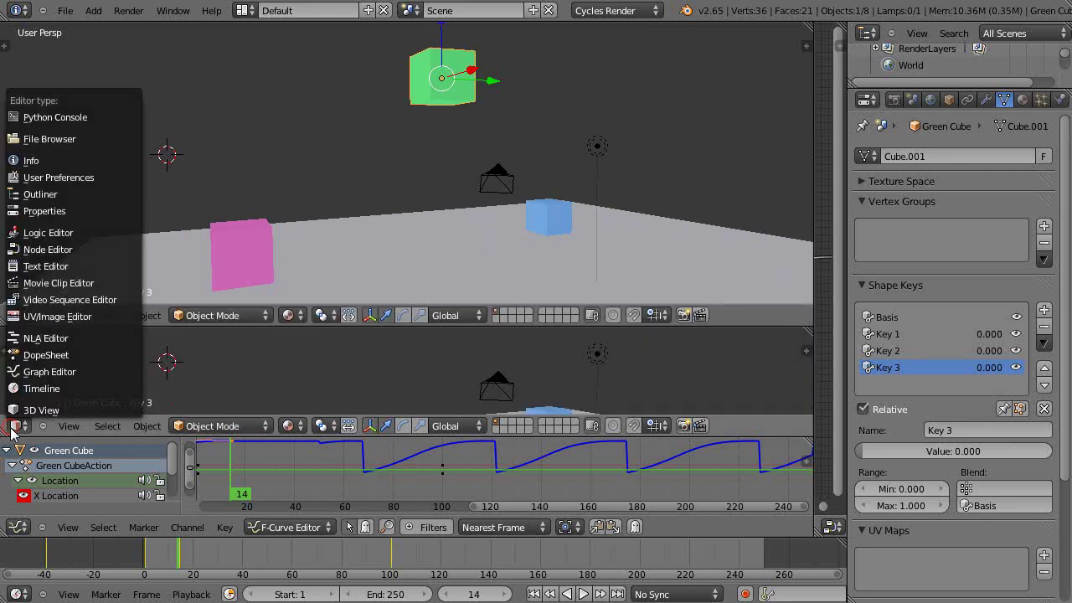
{"action": "left_click", "coordinate": [44, 355]}
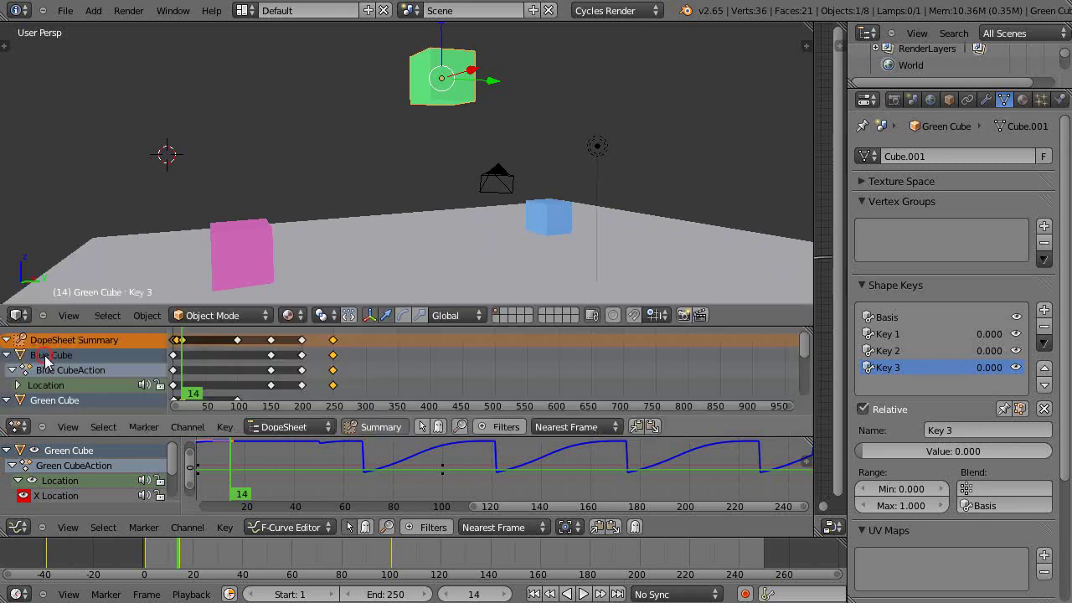
{"action": "left_click", "coordinate": [286, 428]}
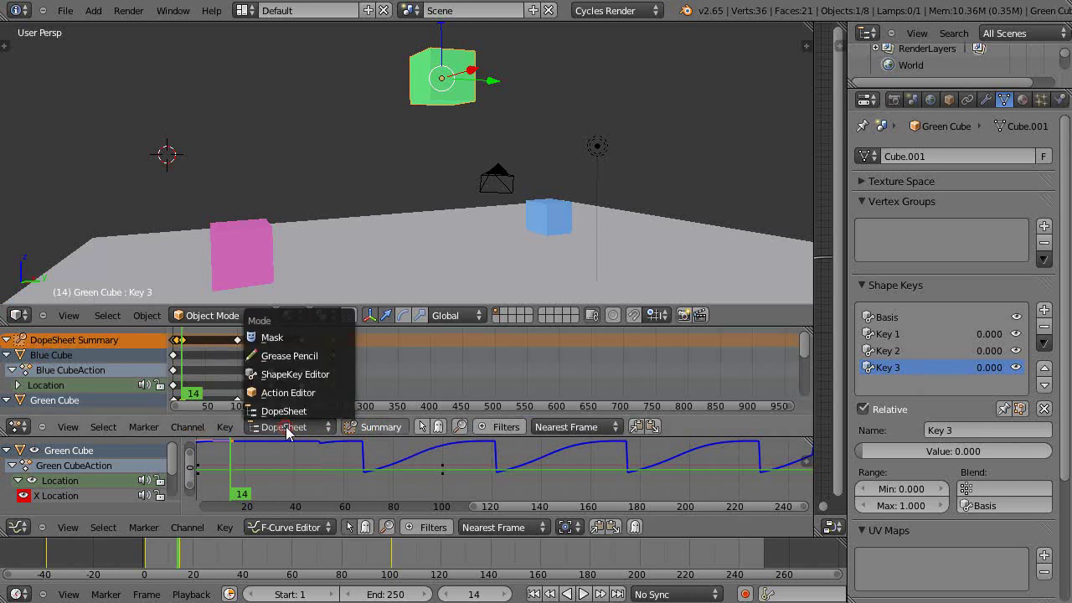
{"action": "left_click", "coordinate": [285, 373]}
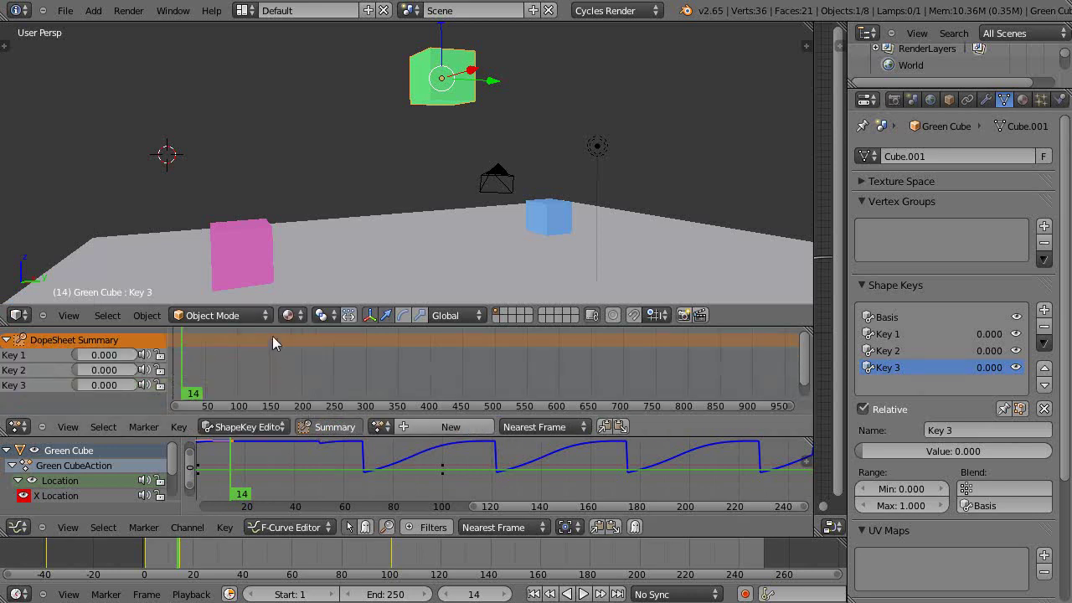
{"action": "left_click_drag", "start_coordinate": [270, 327], "coordinate": [270, 320]}
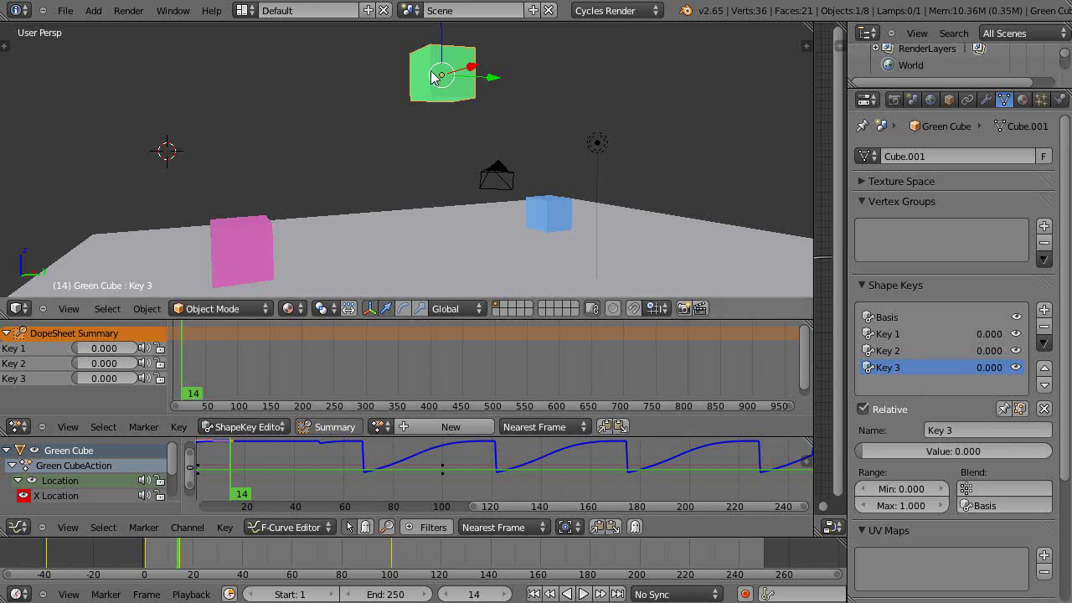
Preview Key 1 and Key 2 deformations on the green cube, resetting each to zero.
{"action": "left_click", "coordinate": [888, 332]}
{"action": "left_click", "coordinate": [887, 352]}
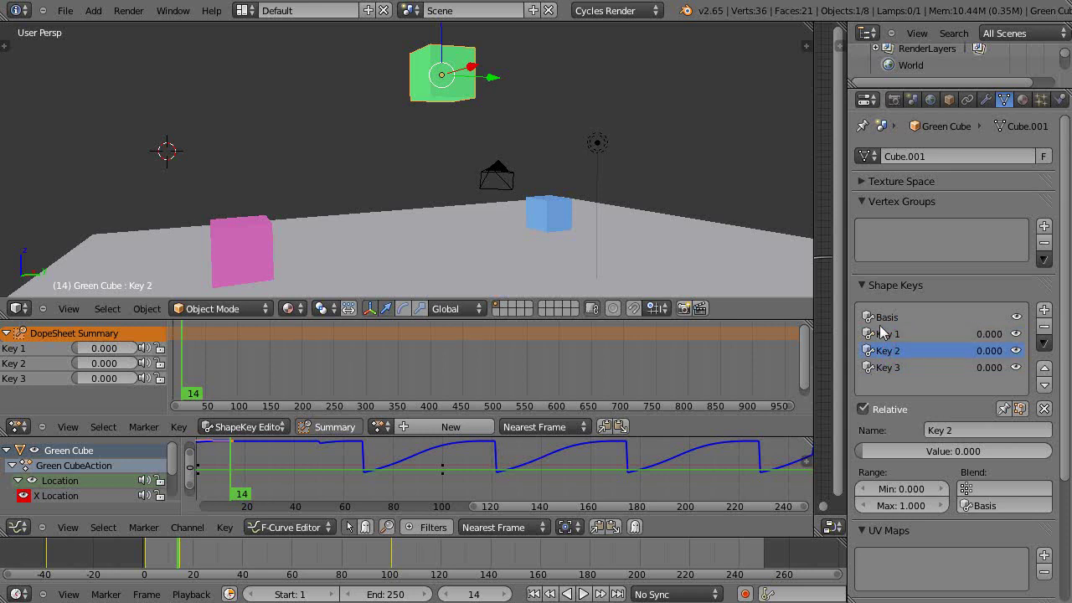
{"action": "left_click", "coordinate": [883, 319]}
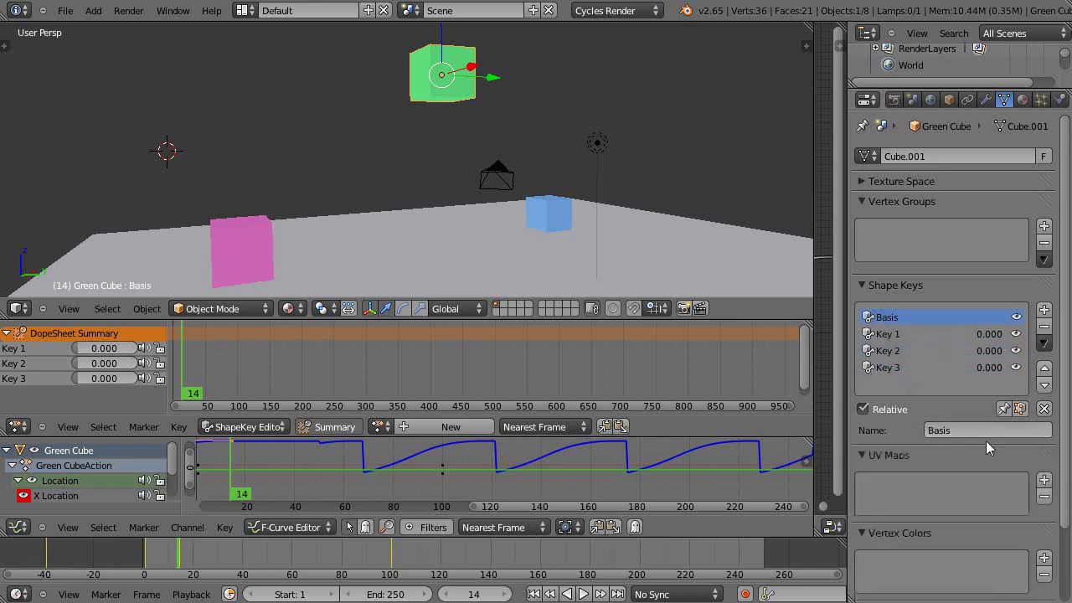
{"action": "left_click", "coordinate": [889, 333]}
{"action": "left_click_drag", "start_coordinate": [937, 453], "coordinate": [1047, 450]}
{"action": "left_click", "coordinate": [884, 351]}
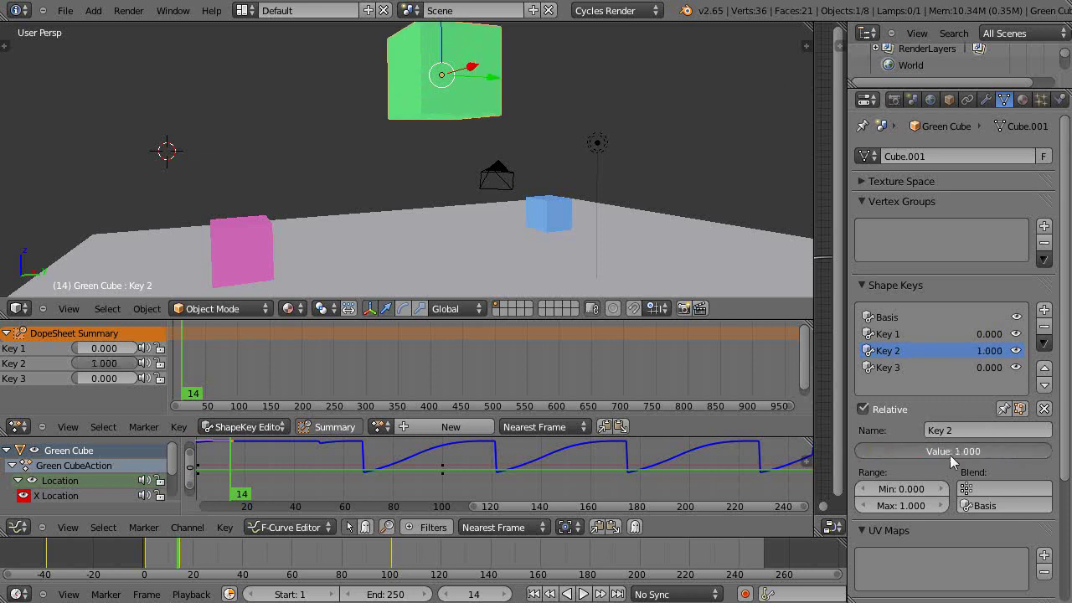
{"action": "left_click_drag", "start_coordinate": [950, 455], "coordinate": [759, 481]}
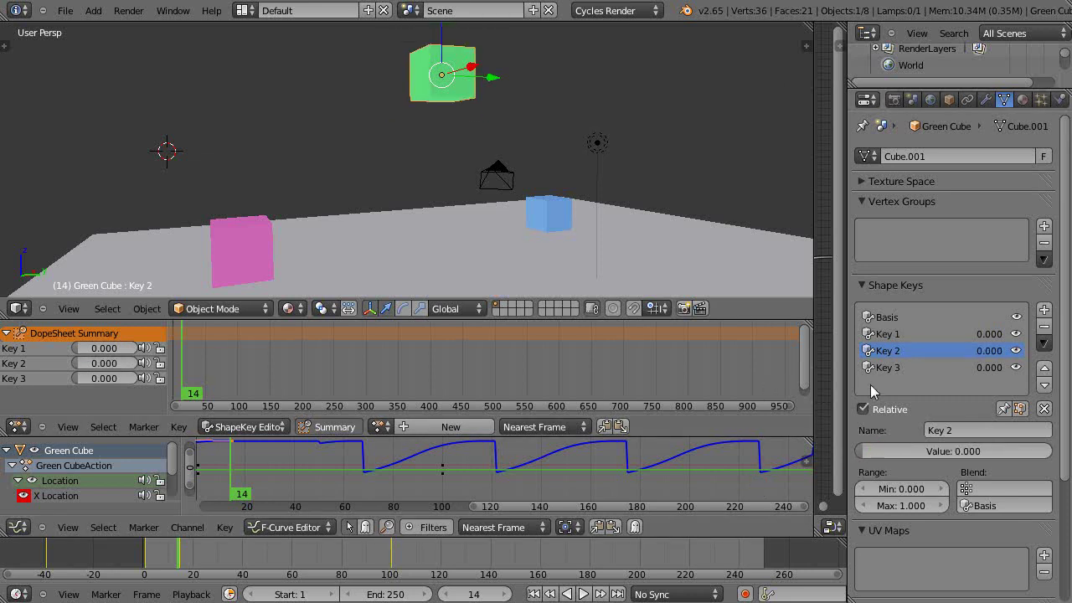
Preview Key 3, then keyframe Key 1, Key 2 and Key 3 at frame 14.
{"action": "left_click", "coordinate": [886, 368]}
{"action": "left_click_drag", "start_coordinate": [900, 452], "coordinate": [855, 446]}
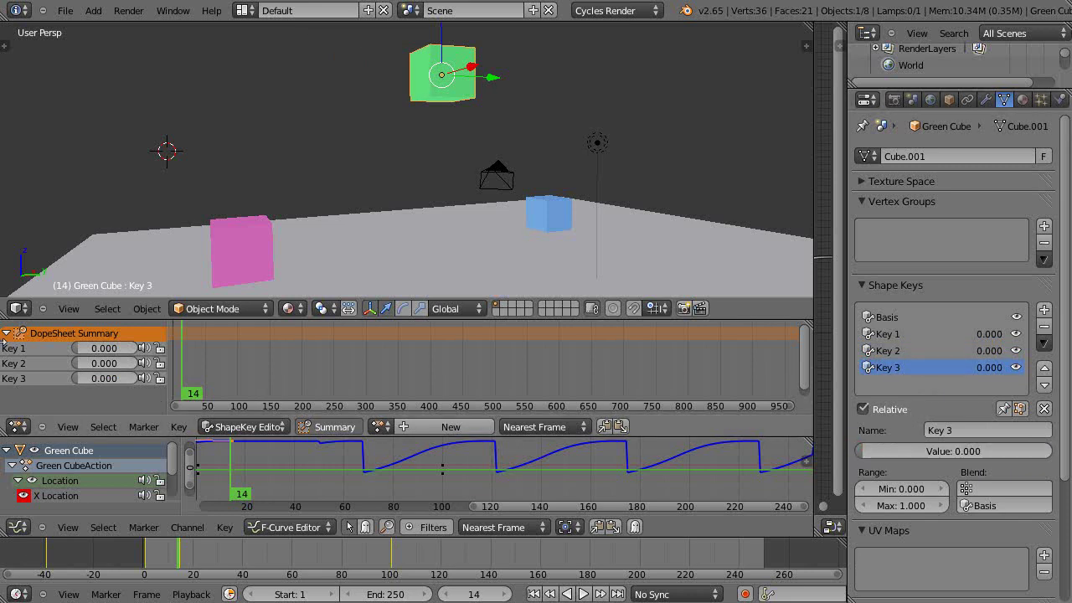
{"action": "left_click_drag", "start_coordinate": [92, 349], "coordinate": [37, 378]}
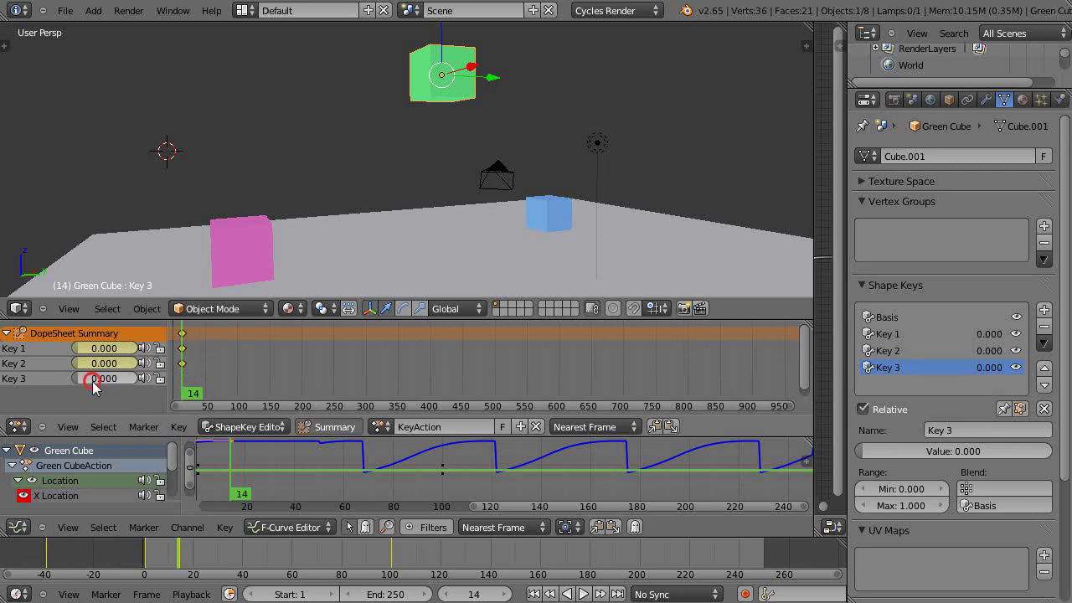
Enlarge the Dope Sheet, zoom its timeline out to frames 0–950, then restore the viewport height.
{"action": "left_click_drag", "start_coordinate": [84, 378], "coordinate": [54, 383]}
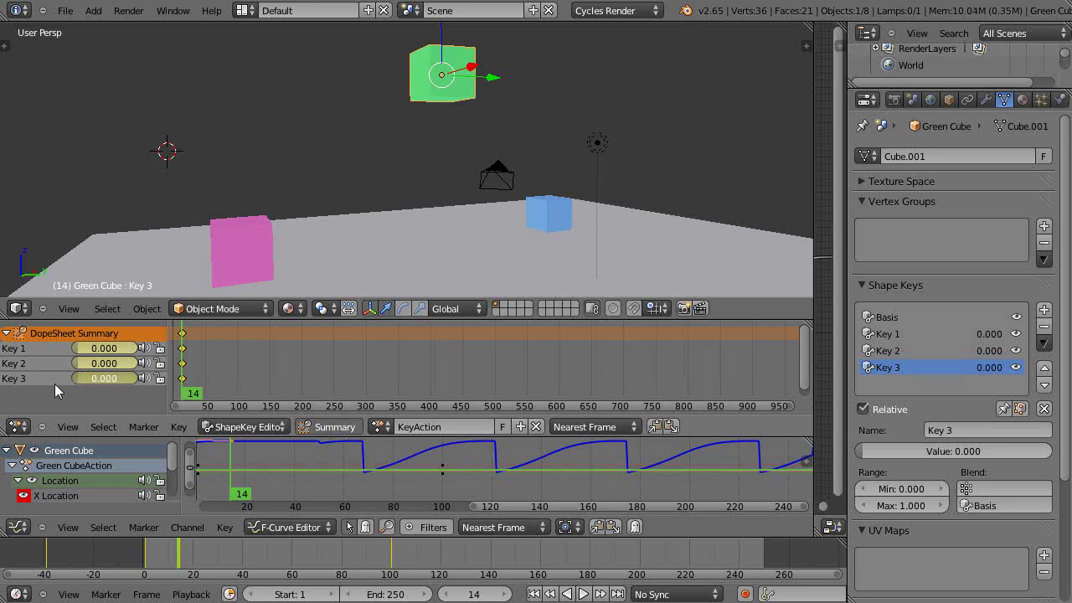
{"action": "left_click_drag", "start_coordinate": [302, 321], "coordinate": [316, 187]}
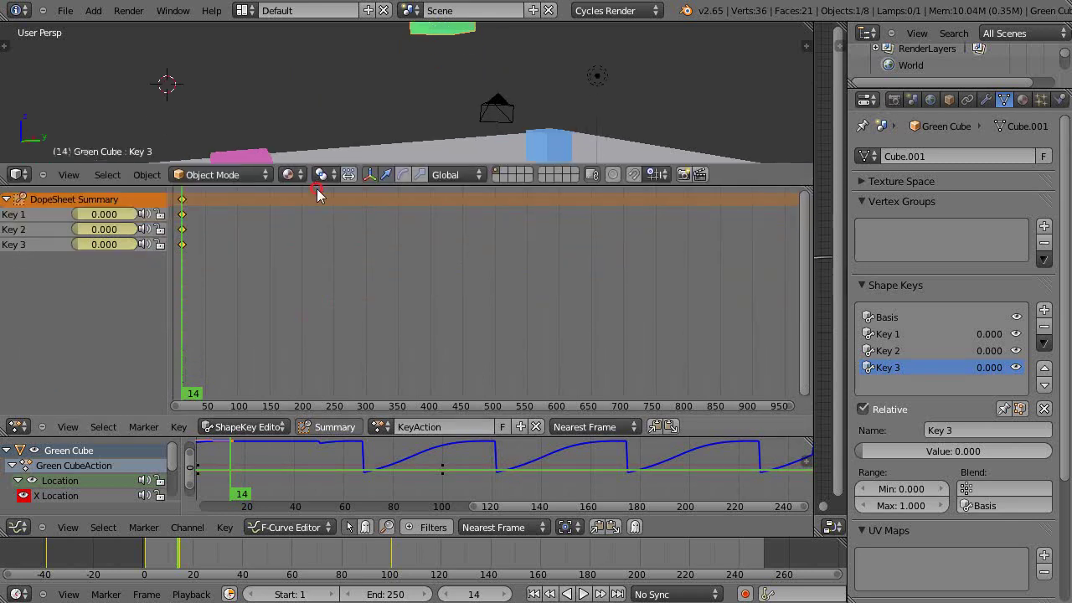
{"action": "scroll", "coordinate": [190, 313], "scroll_direction": "down", "scroll_amount": 2}
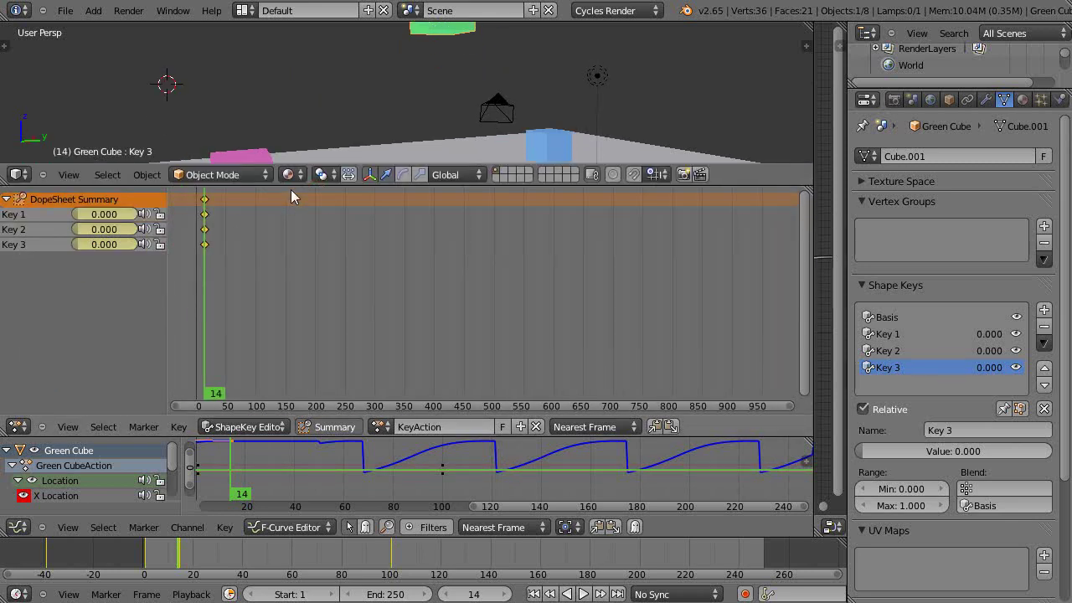
{"action": "left_click_drag", "start_coordinate": [292, 187], "coordinate": [307, 305]}
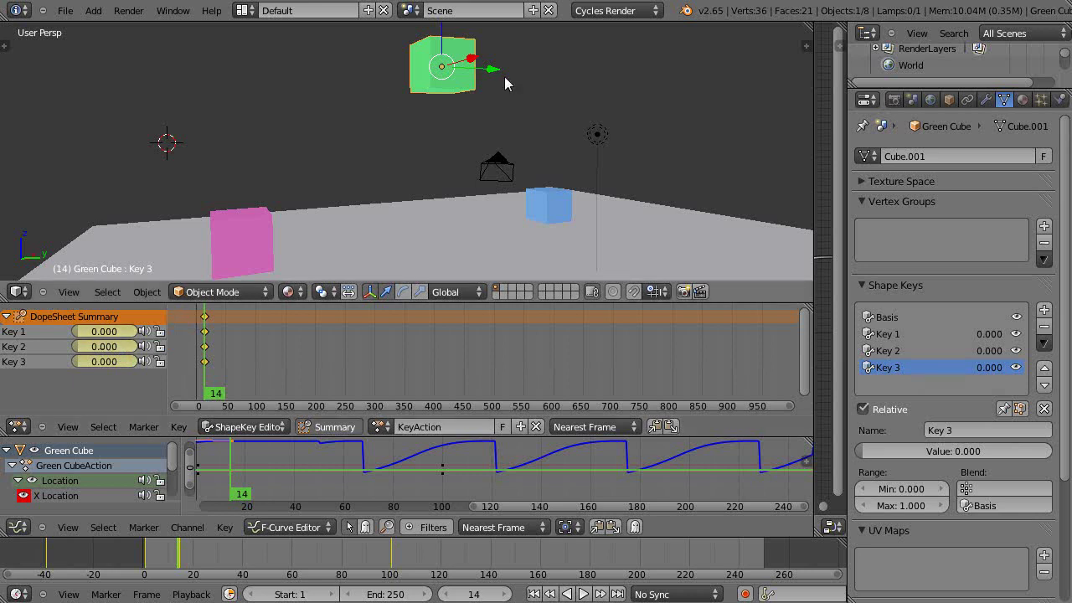
Keyframe Key 1 at 1.000 on frame 50, then move to frame 98.
{"action": "left_click", "coordinate": [227, 375]}
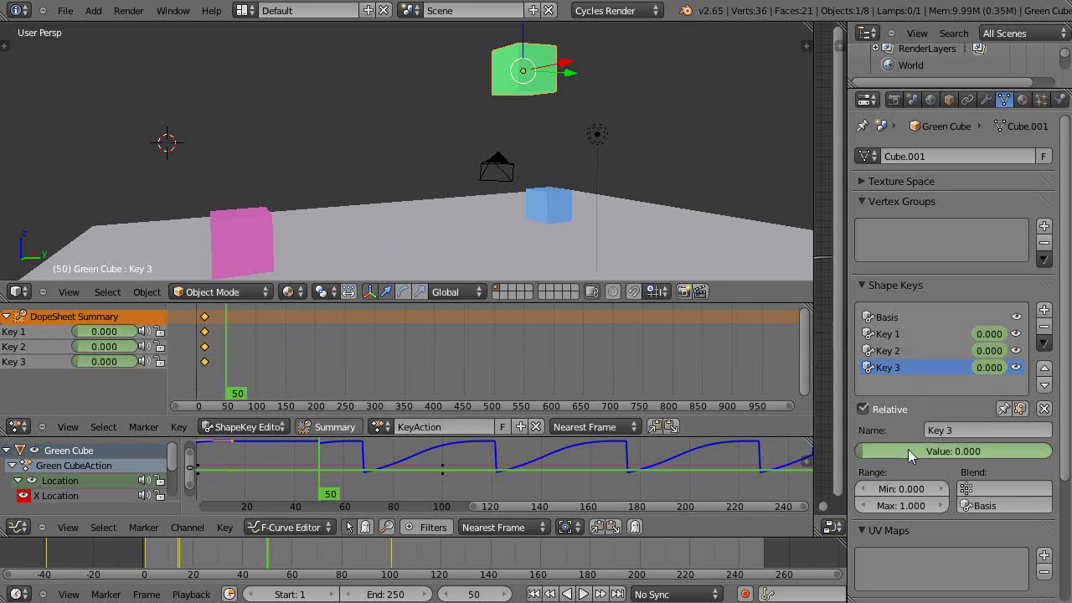
{"action": "left_click", "coordinate": [890, 333]}
{"action": "left_click_drag", "start_coordinate": [895, 451], "coordinate": [855, 486]}
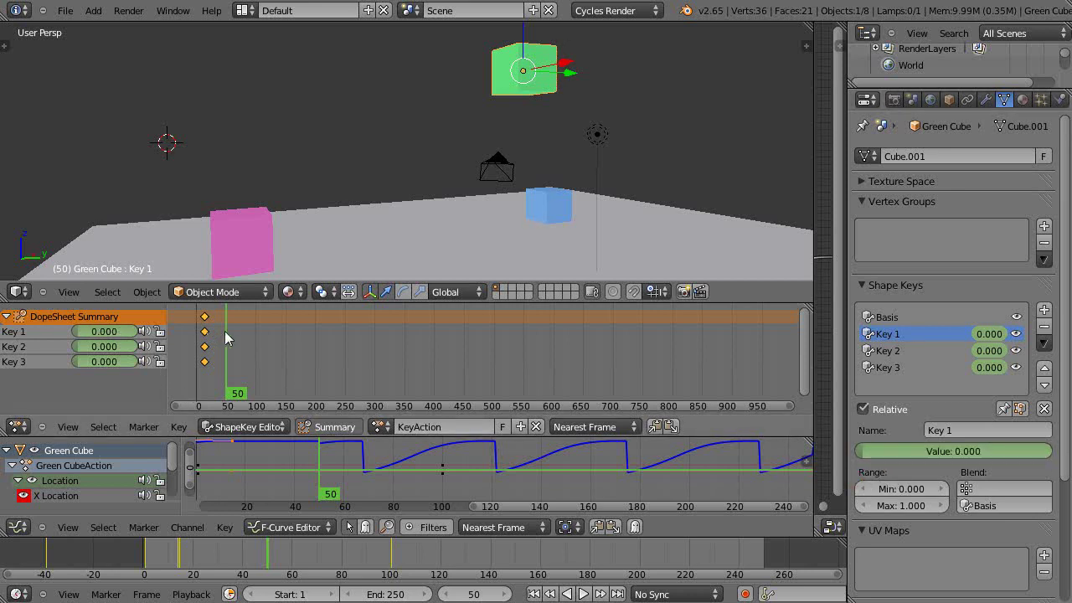
{"action": "left_click_drag", "start_coordinate": [105, 331], "coordinate": [172, 335]}
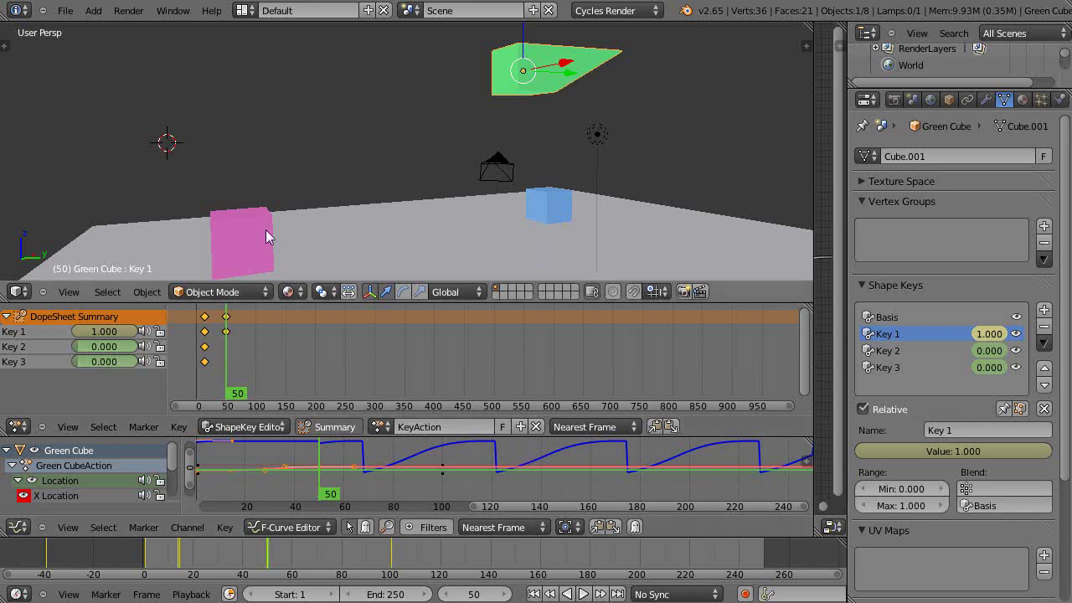
{"action": "left_click", "coordinate": [256, 400]}
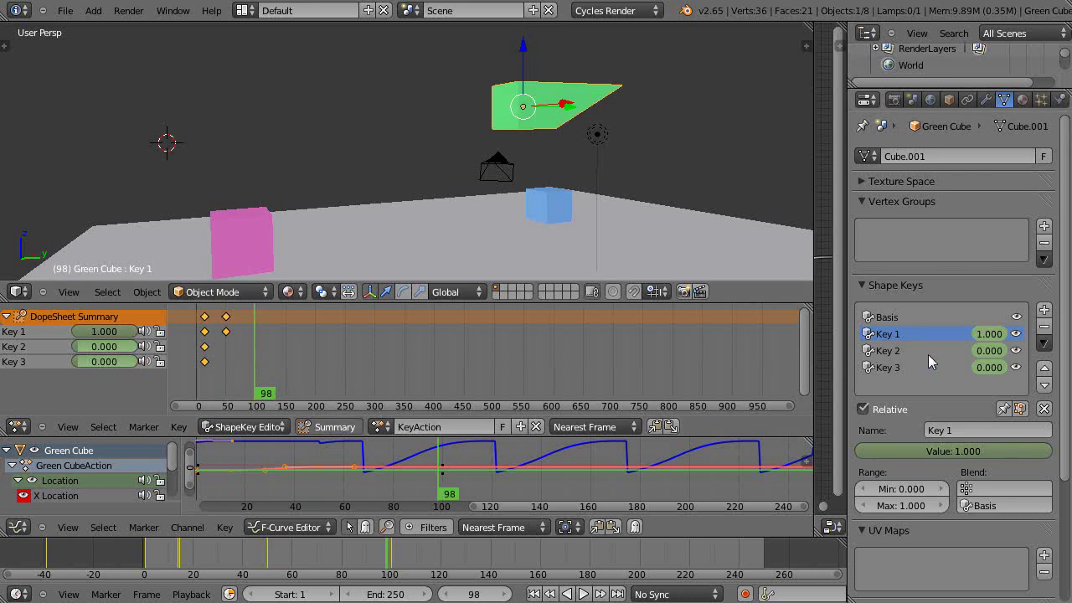
Preview Key 3 and keyframe it at 0.741 on frame 98.
{"action": "left_click", "coordinate": [882, 352]}
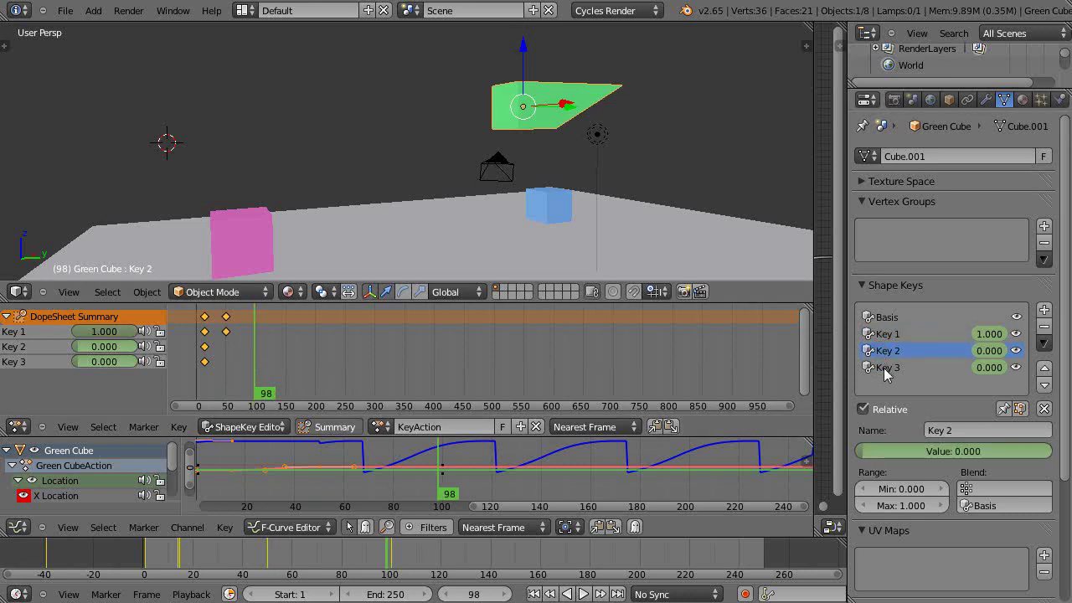
{"action": "left_click", "coordinate": [886, 368]}
{"action": "left_click_drag", "start_coordinate": [928, 453], "coordinate": [1064, 451]}
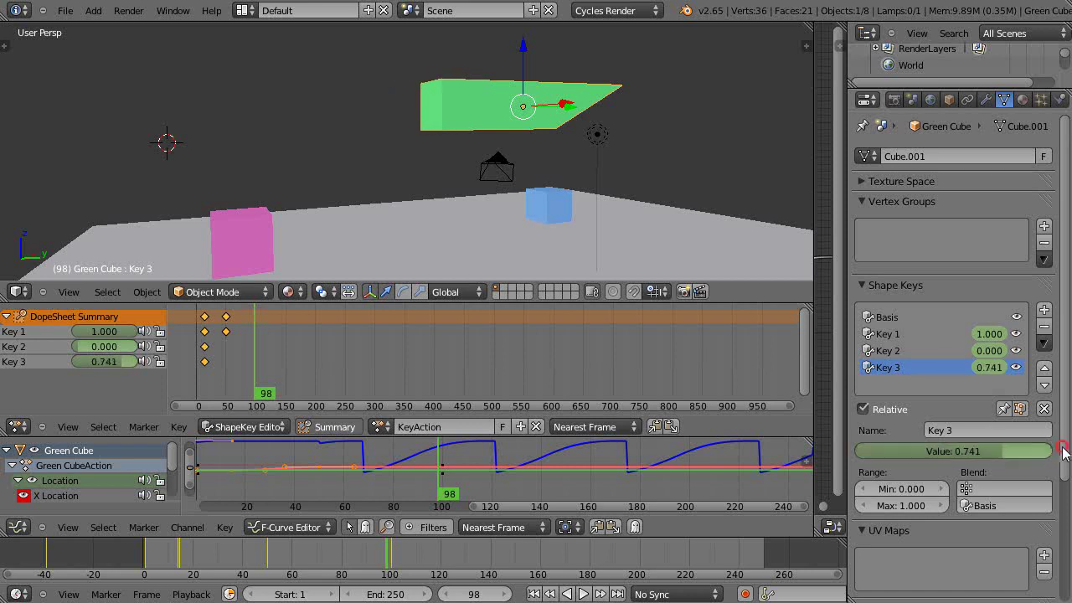
{"action": "left_click", "coordinate": [102, 362]}
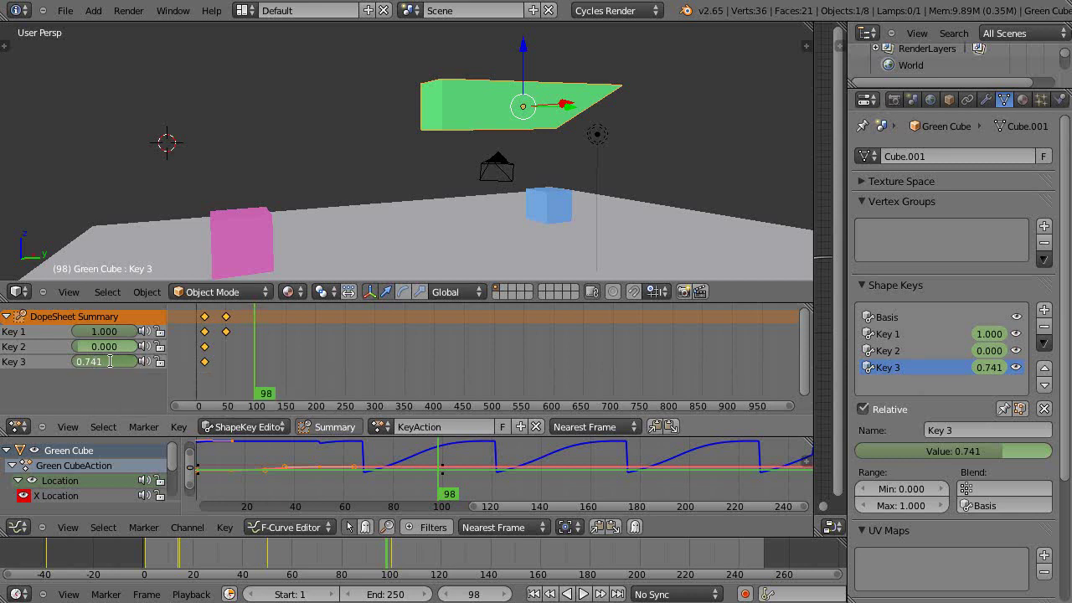
{"action": "left_click", "coordinate": [49, 378]}
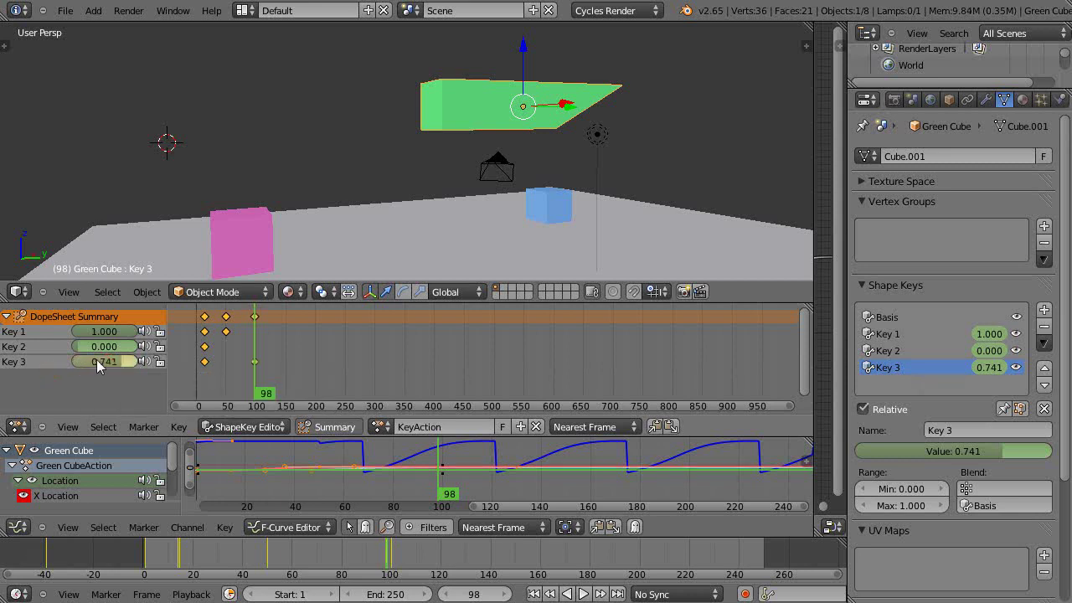
Set Key 1 to 0.8, then lower it to 0.613 at frame 98.
{"action": "left_click", "coordinate": [102, 332]}
{"action": "type", "text": "0.8"}
{"action": "key", "text": "Return"}
{"action": "left_click_drag", "start_coordinate": [94, 334], "coordinate": [83, 340]}
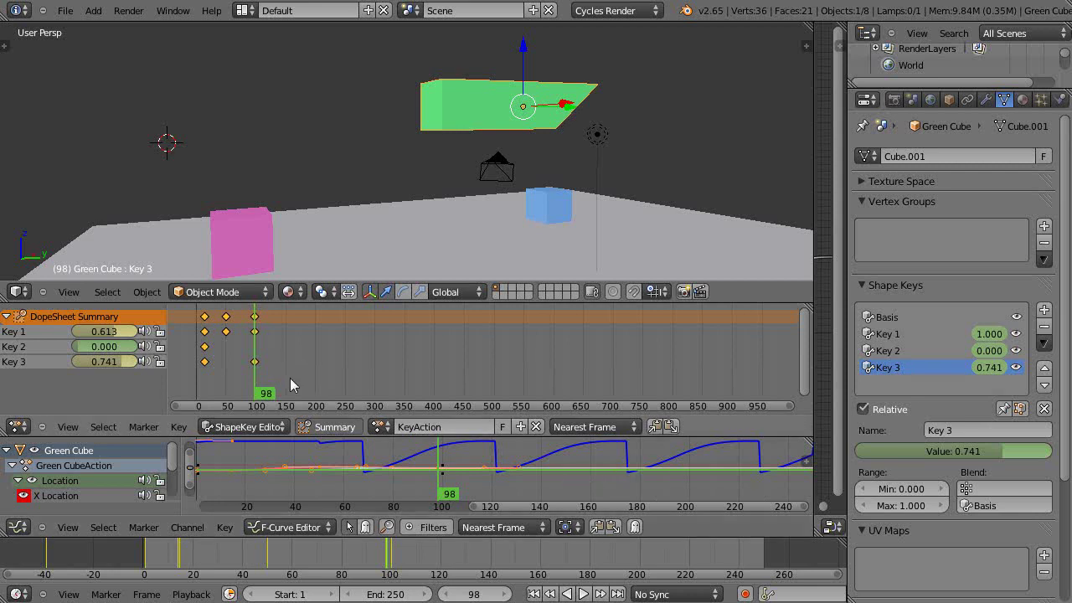
At frame 198, keyframe Key 2 at 1.000 and a lowered Key 1, then return to frame 0.
{"action": "left_click", "coordinate": [314, 367]}
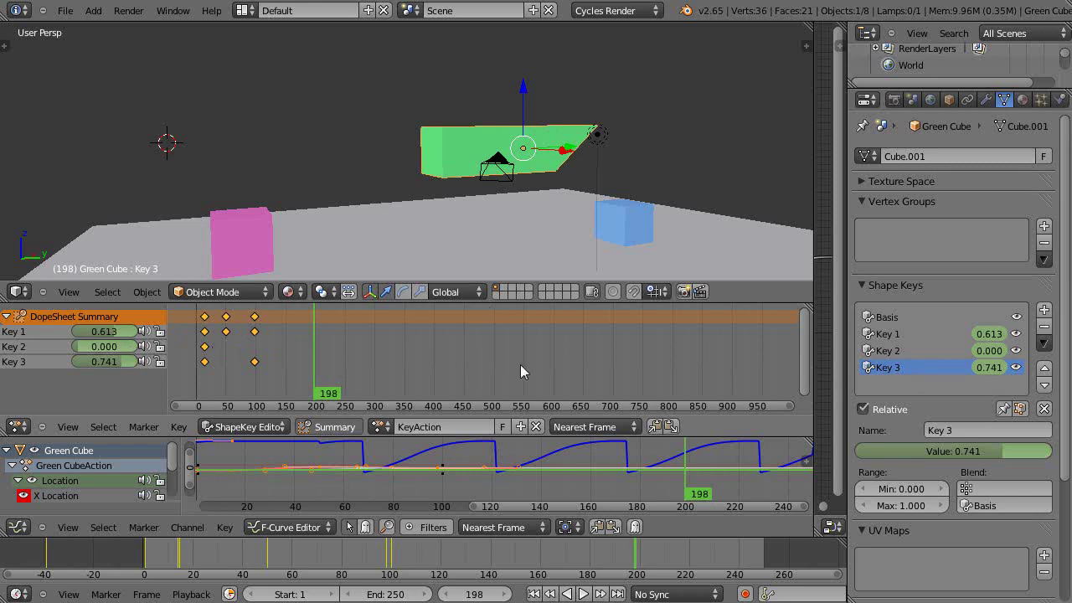
{"action": "left_click_drag", "start_coordinate": [95, 346], "coordinate": [166, 348]}
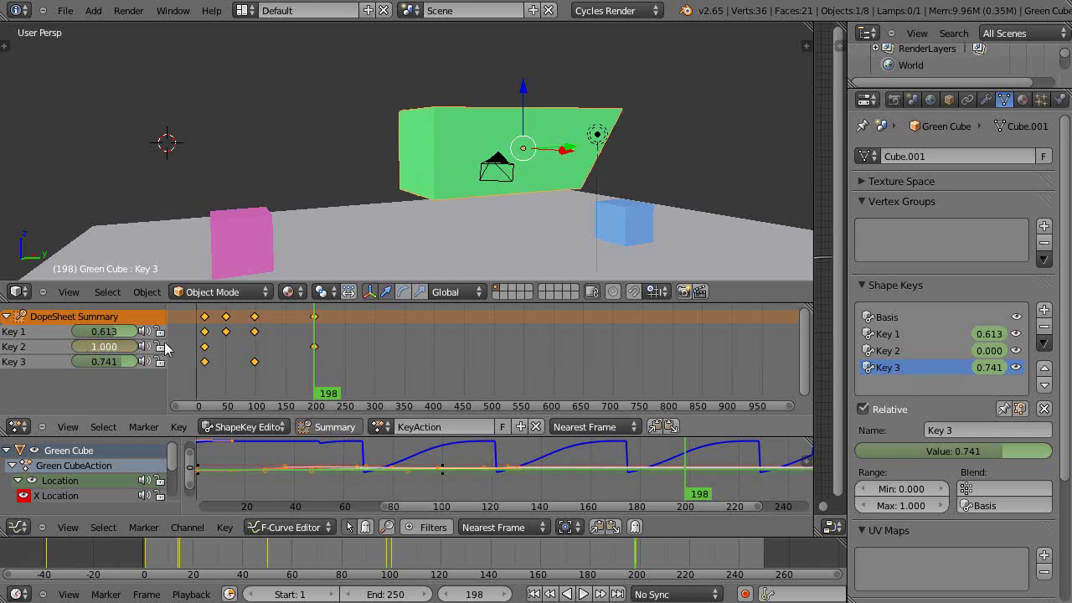
{"action": "mouse_move", "coordinate": [118, 332]}
{"action": "left_mouse_down"}
{"action": "mouse_move", "coordinate": [77, 334]}
{"action": "mouse_move", "coordinate": [102, 365]}
{"action": "mouse_move", "coordinate": [84, 366]}
{"action": "mouse_move", "coordinate": [98, 332]}
{"action": "mouse_move", "coordinate": [122, 333]}
{"action": "left_mouse_up"}
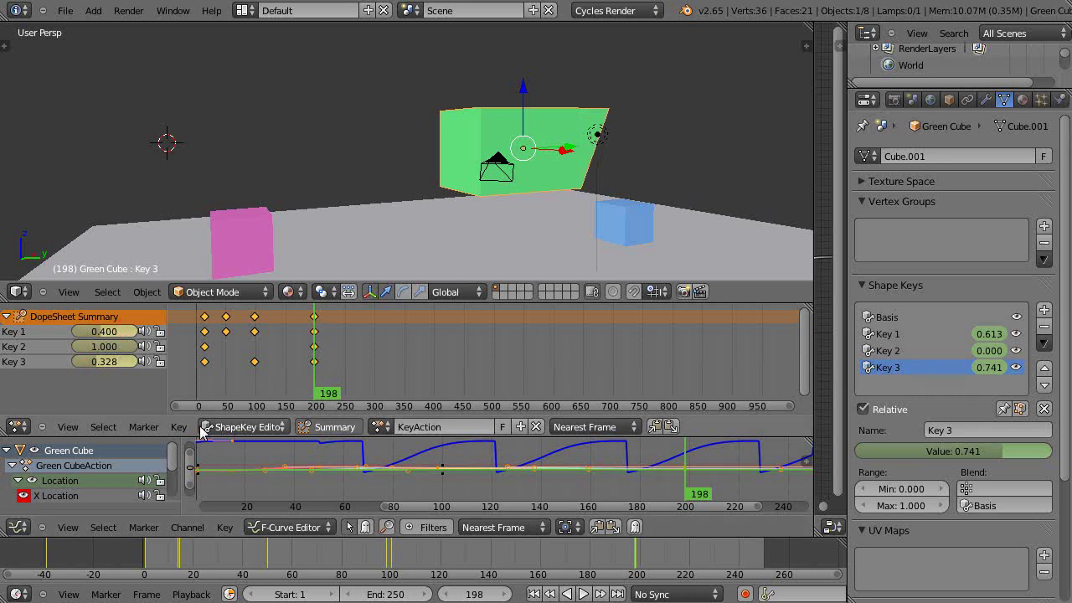
{"action": "left_click", "coordinate": [199, 393]}
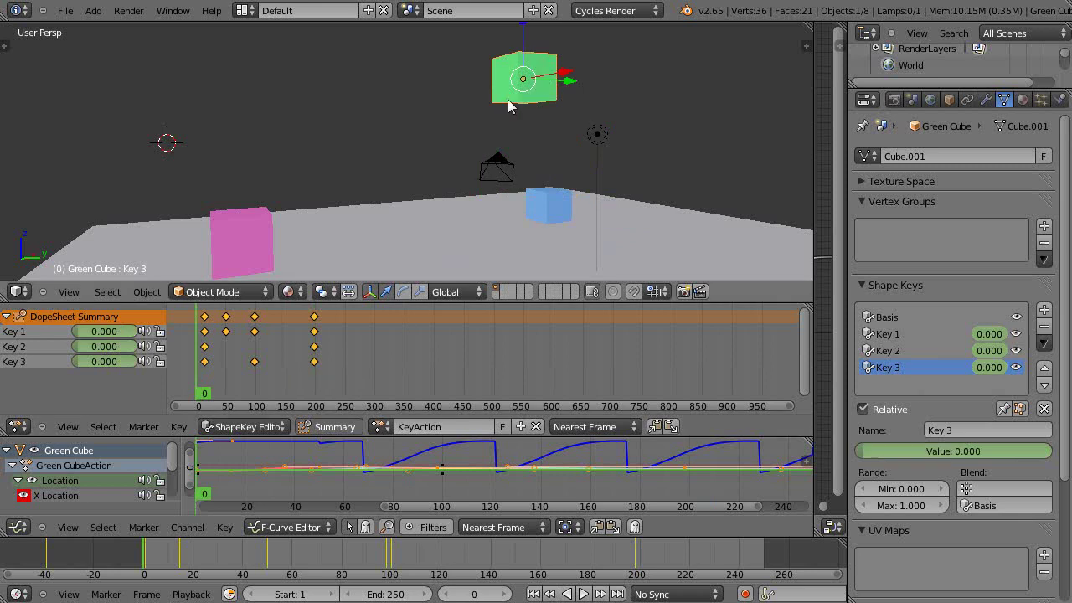
{"action": "key", "text": "alt+a"}
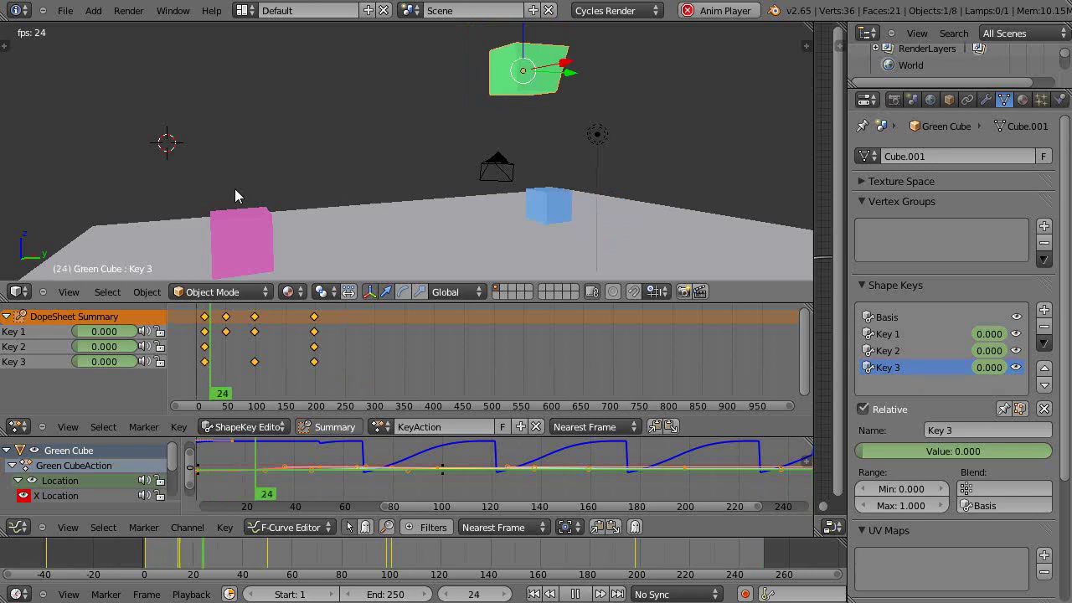
{"action": "key", "text": "Escape"}
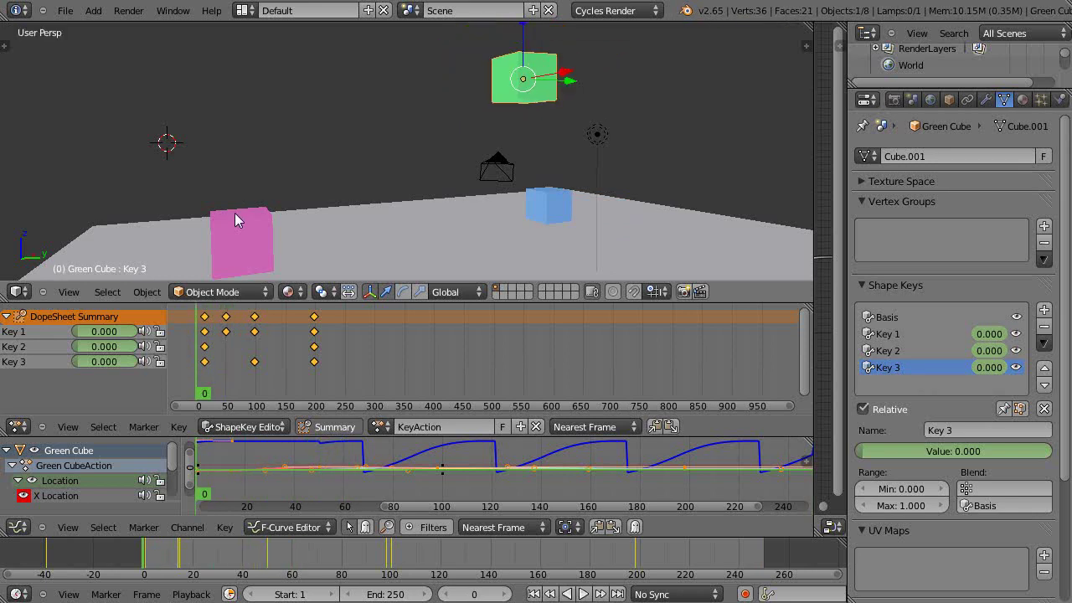
Select and delete the shape-key keyframes at frame 98.
{"action": "left_click", "coordinate": [255, 317]}
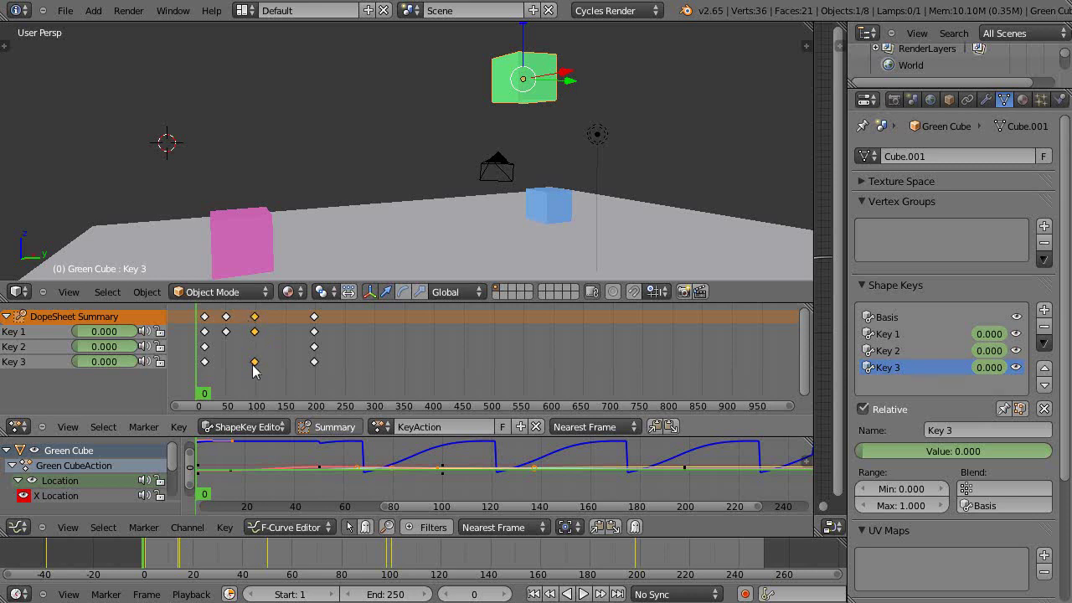
{"action": "key", "text": "x"}
{"action": "key", "text": "x"}
{"action": "left_click", "coordinate": [252, 314]}
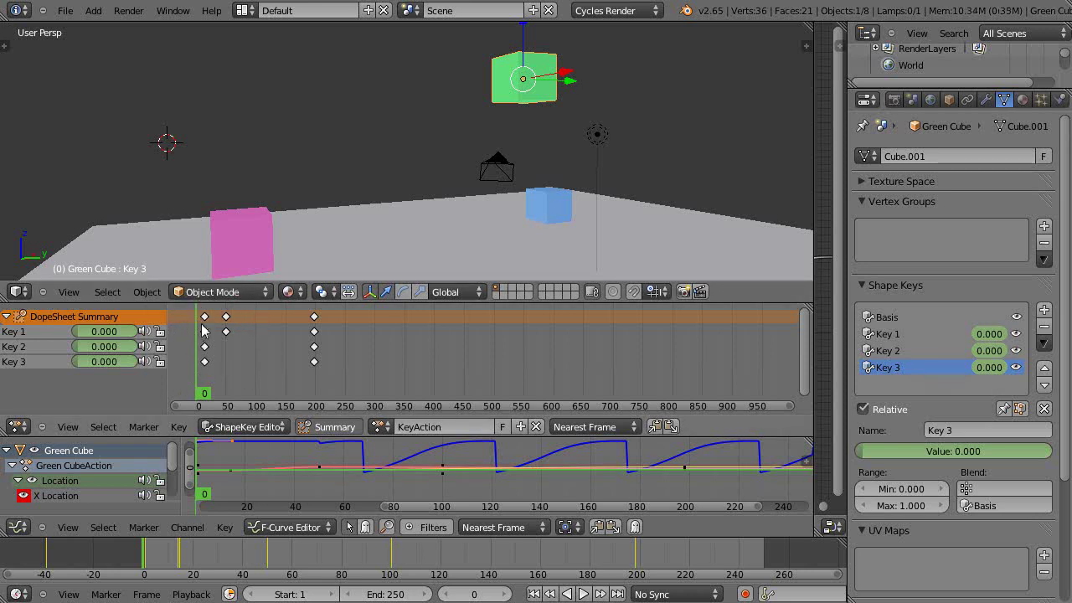
Play back the shape-key animation, select all keyframes, and replay it.
{"action": "key", "text": "alt+a"}
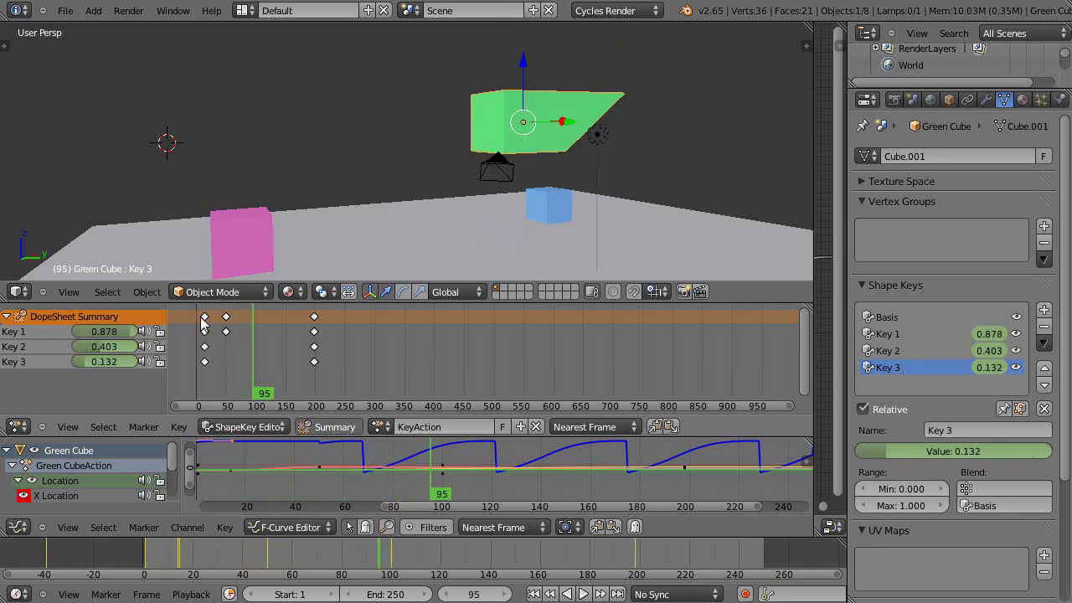
{"action": "key", "text": "alt+a"}
{"action": "left_click", "coordinate": [227, 317]}
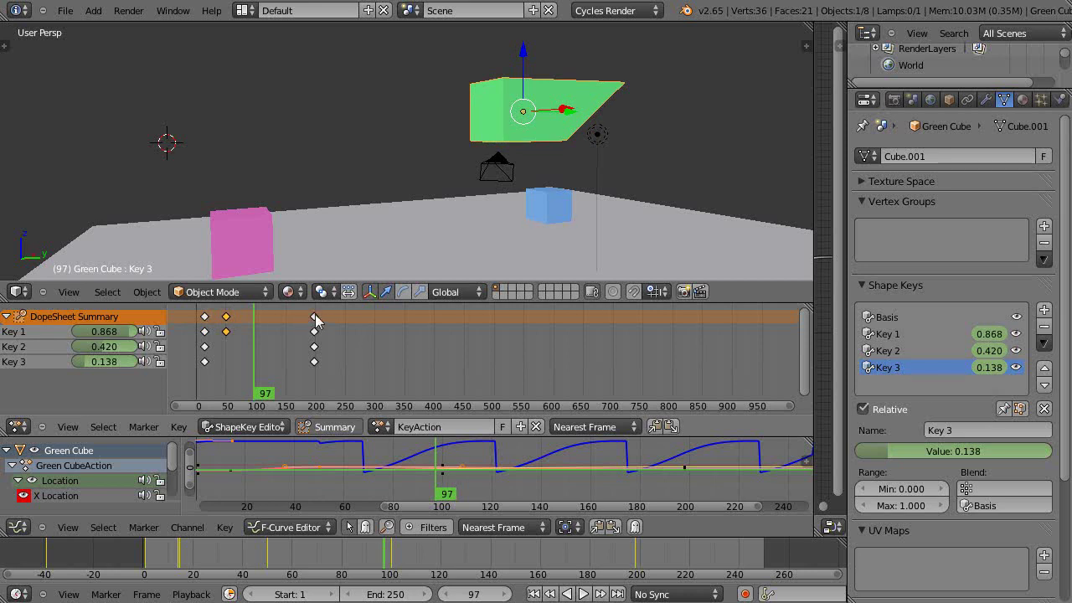
{"action": "left_click", "coordinate": [315, 317], "text": "shift"}
{"action": "left_click", "coordinate": [204, 316], "text": "shift"}
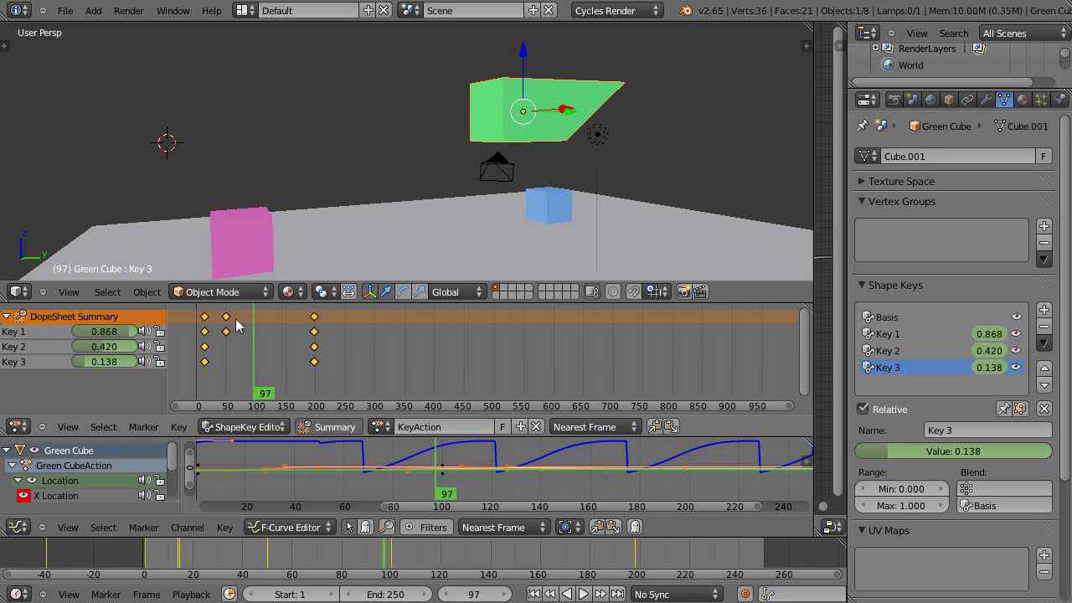
{"action": "key", "text": "alt+a"}
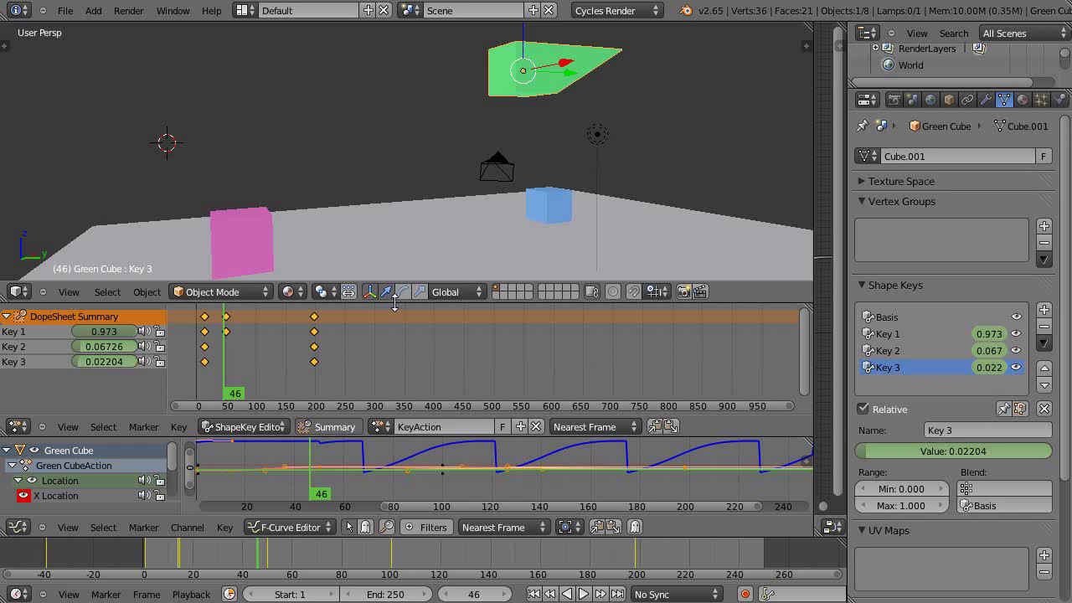
Move the 3D Viewport–Dope Sheet border down in three small adjustments.
{"action": "left_click_drag", "start_coordinate": [394, 301], "coordinate": [397, 316]}
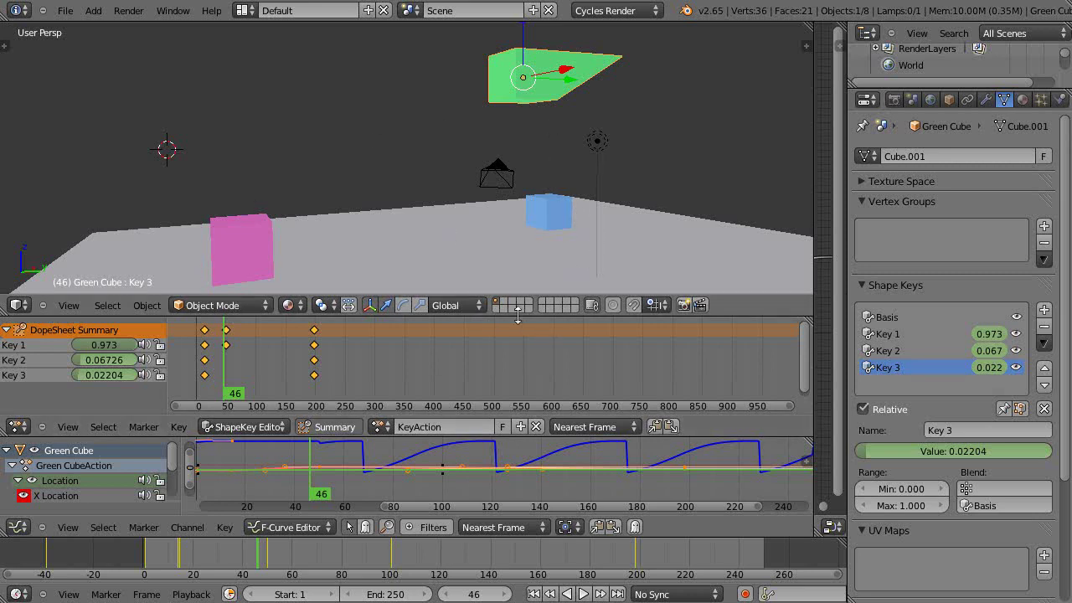
{"action": "left_click_drag", "start_coordinate": [518, 314], "coordinate": [518, 327]}
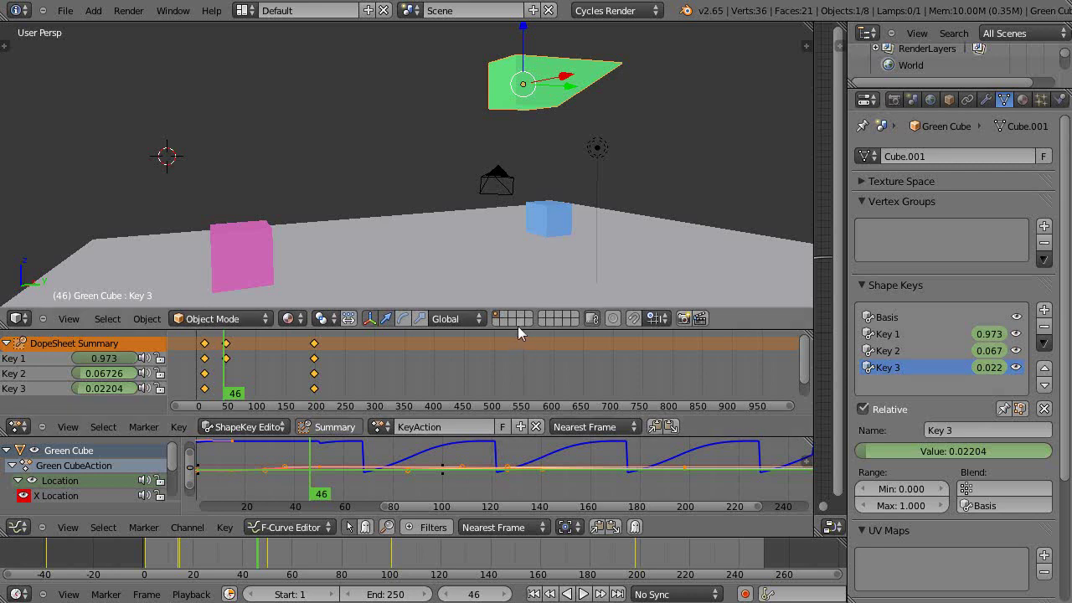
{"action": "mouse_move", "coordinate": [517, 329]}
{"action": "left_mouse_down"}
{"action": "mouse_move", "coordinate": [519, 321]}
{"action": "mouse_move", "coordinate": [520, 357]}
{"action": "mouse_move", "coordinate": [522, 332]}
{"action": "left_mouse_up"}
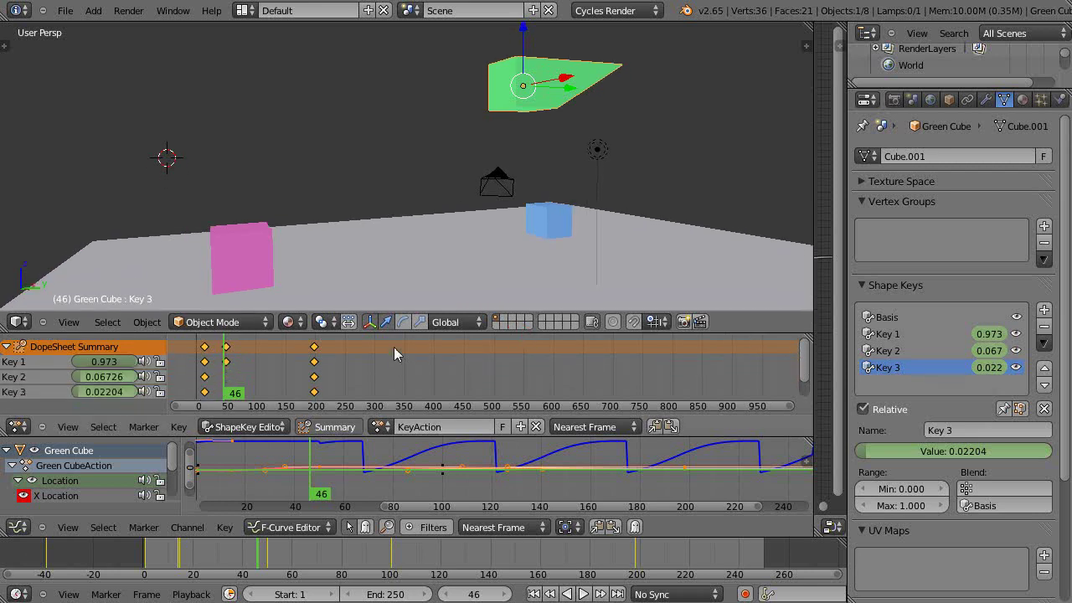